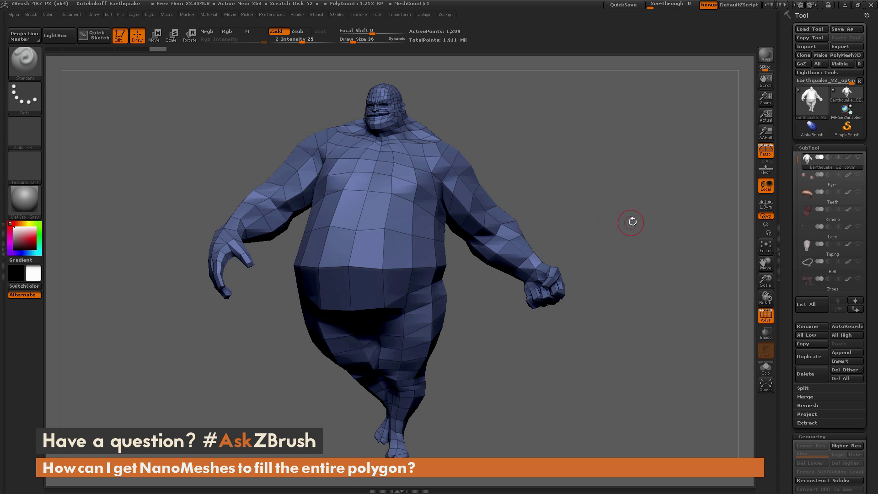
# - Select the IMM_ModelKit insert brush from the brush palette
pyautogui.moveTo(631, 223)
pyautogui.mouseDown()
pyautogui.moveTo(606, 224)
pyautogui.moveTo(636, 223)
pyautogui.moveTo(626, 223)
pyautogui.moveTo(634, 230)
pyautogui.mouseUp()
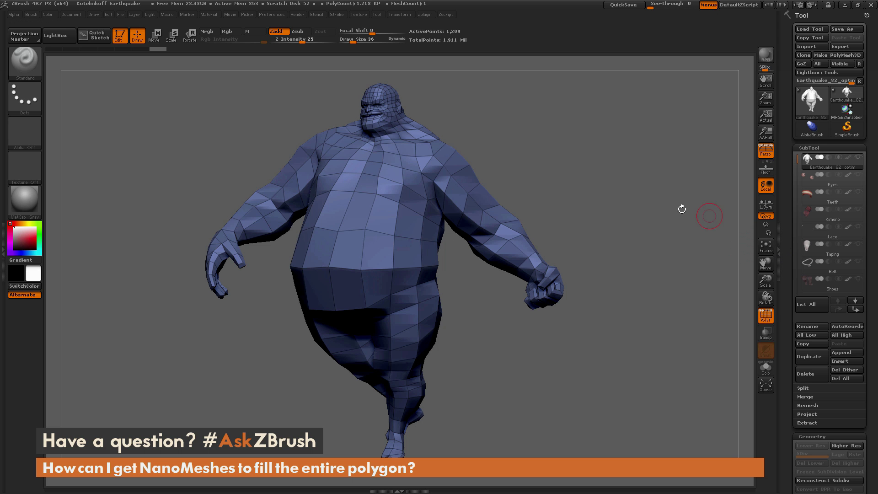
pyautogui.moveTo(627, 218)
pyautogui.mouseDown()
pyautogui.moveTo(650, 223)
pyautogui.moveTo(608, 231)
pyautogui.moveTo(641, 224)
pyautogui.mouseUp()
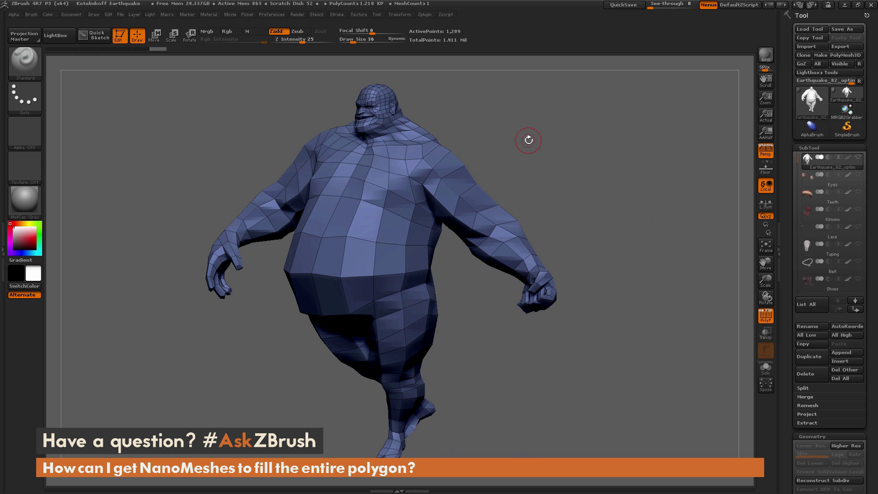
pyautogui.click(24, 61)
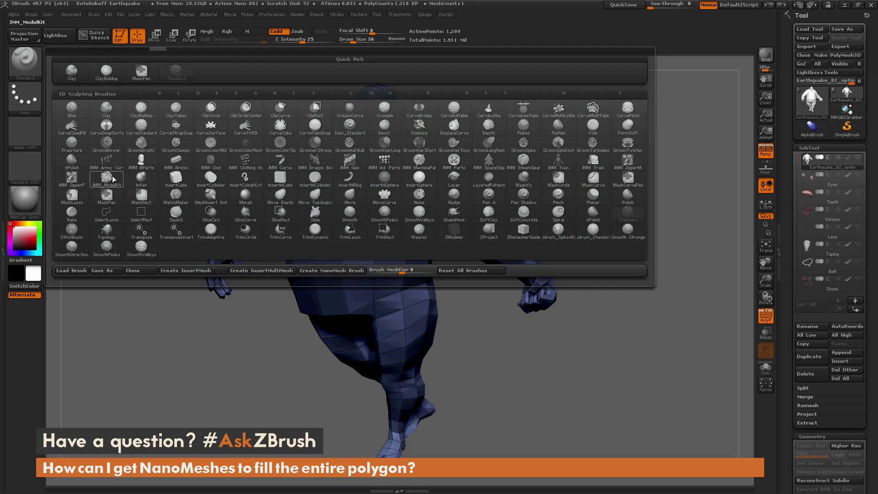
pyautogui.moveTo(113, 182)
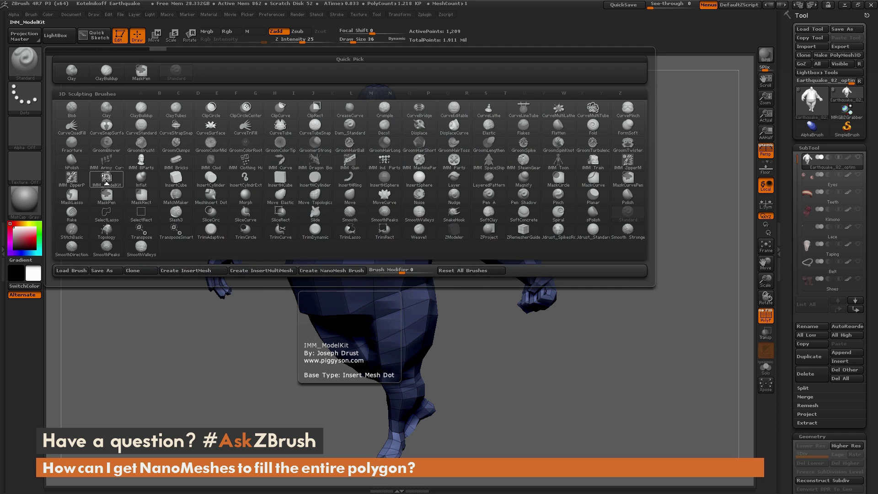
pyautogui.click(106, 181)
# - Convert the IMM_ModelKit brush into a NanoMesh brush via Brush > Create NanoMesh Brush
pyautogui.moveTo(518, 137); pyautogui.dragTo(523, 140)
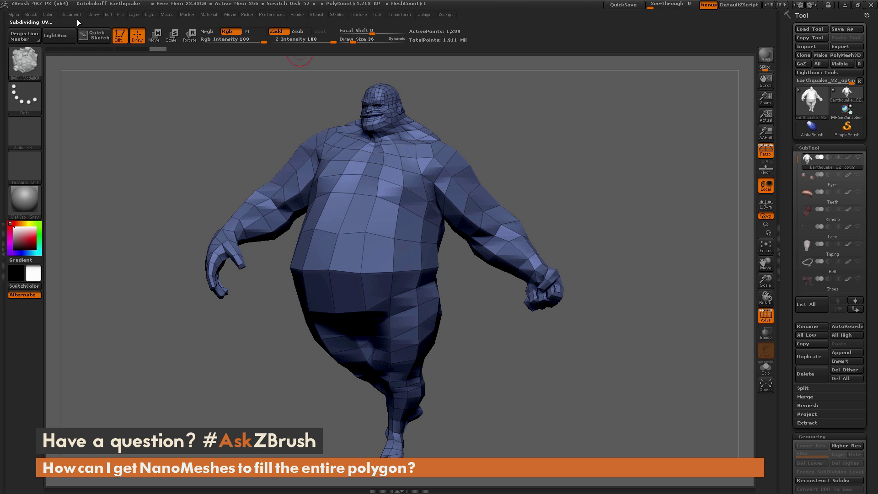
pyautogui.click(31, 15)
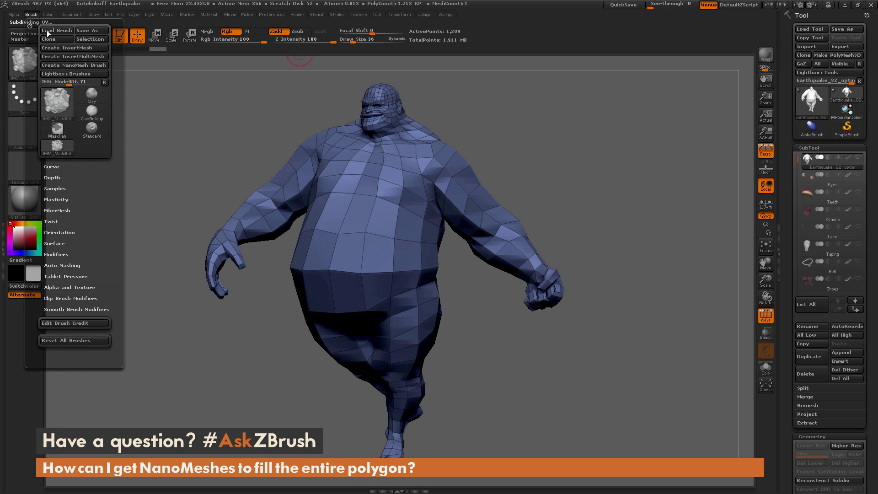
pyautogui.click(90, 64)
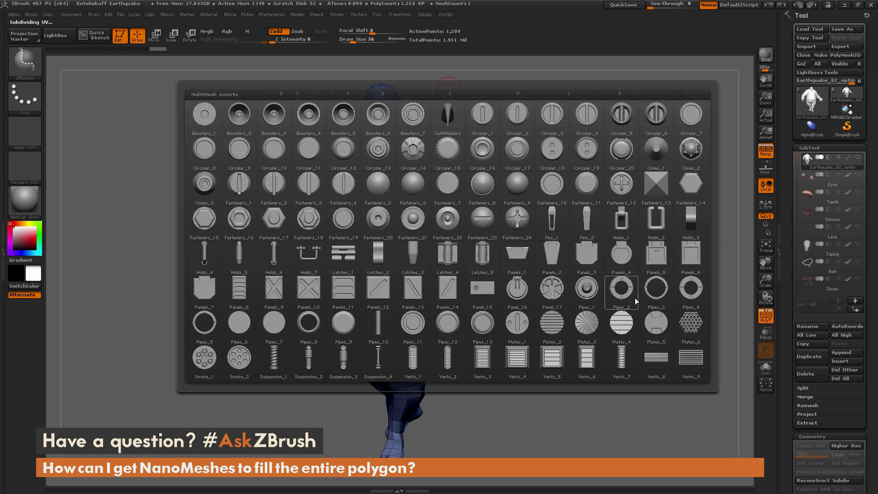
# - Preview the Latches_3, Panels_10 and Panel_15 inserts in the MultiMesh grid
pyautogui.moveTo(411, 253)
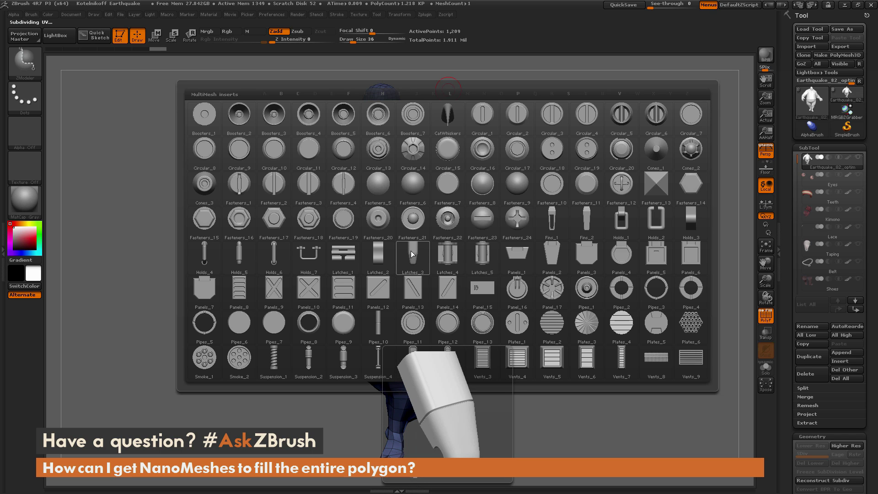
pyautogui.moveTo(318, 295)
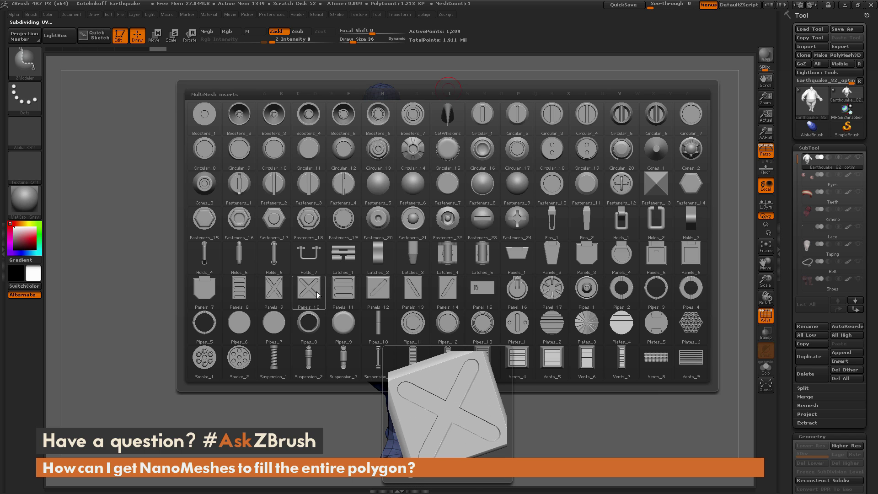
pyautogui.moveTo(489, 292)
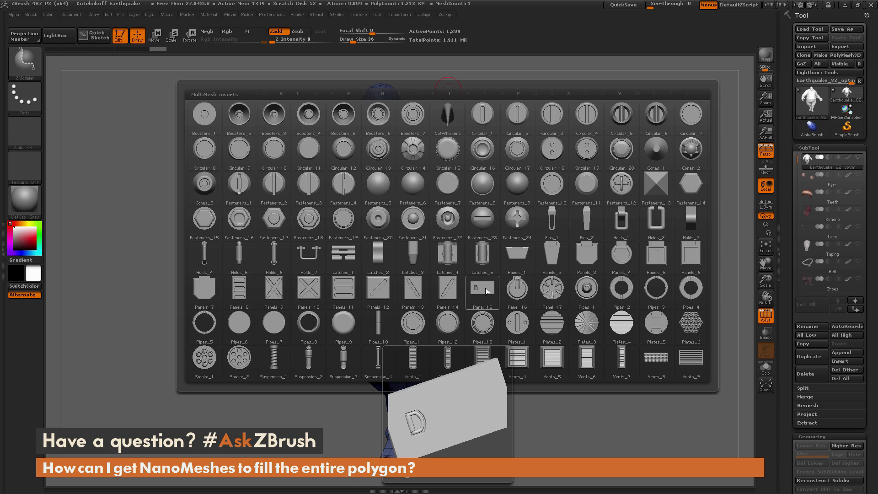
# - Choose Panel_15 and drag on a chest polygon to place panel NanoMeshes on every polygon
pyautogui.click(485, 291)
pyautogui.moveTo(566, 219); pyautogui.dragTo(477, 177)
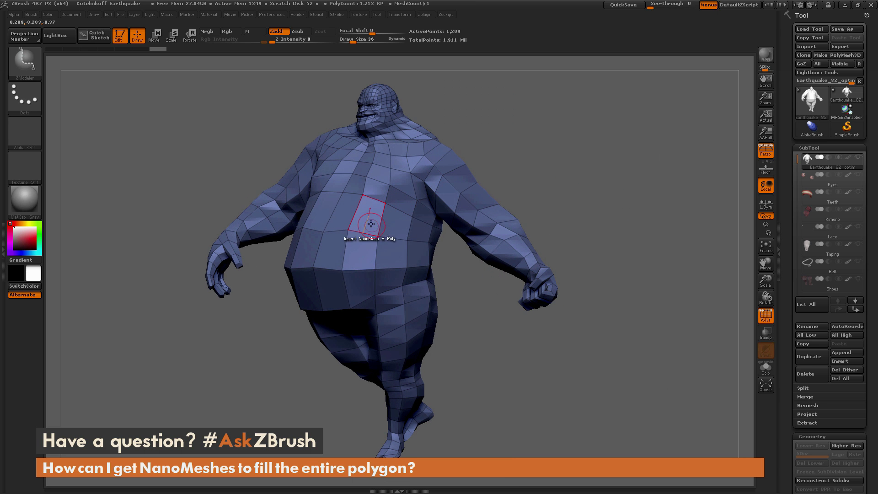
pyautogui.moveTo(495, 133); pyautogui.dragTo(463, 158)
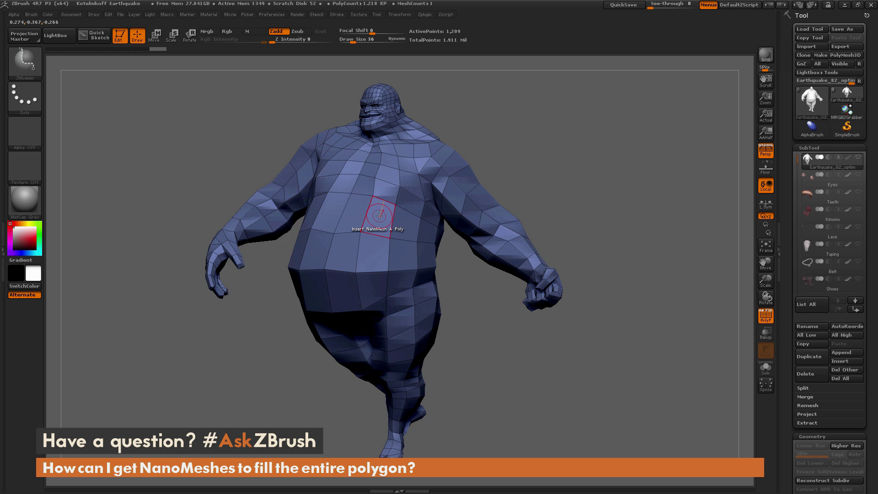
pyautogui.moveTo(380, 214); pyautogui.dragTo(395, 293)
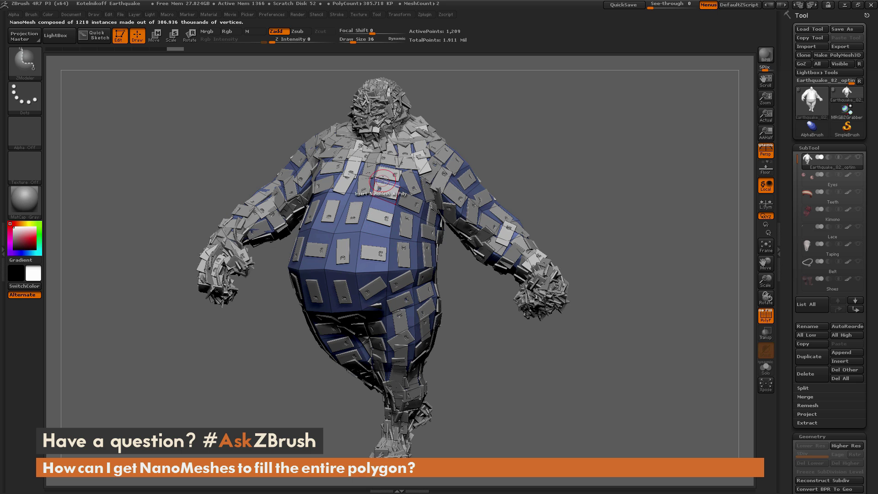
pyautogui.moveTo(577, 191)
pyautogui.mouseDown()
pyautogui.moveTo(556, 192)
pyautogui.moveTo(589, 188)
pyautogui.moveTo(576, 201)
pyautogui.mouseUp()
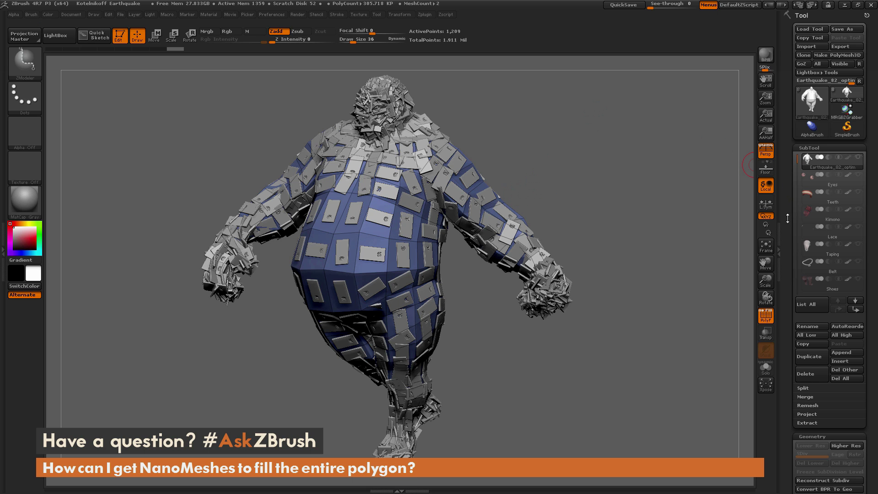
# - Expand the Tool > NanoMesh sub-palette to show the inserted panels' settings
pyautogui.scroll(-1, 787, 202)
pyautogui.scroll(-10, 787, 202)
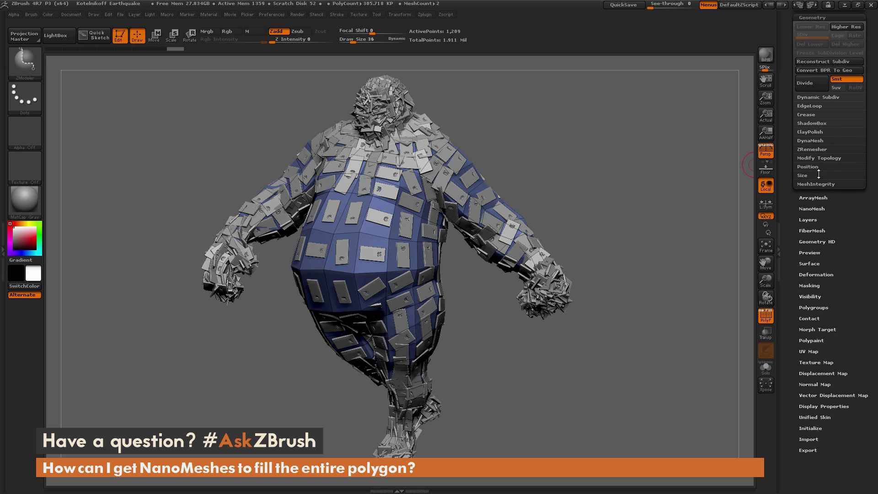
pyautogui.click(813, 208)
pyautogui.scroll(-3, 795, 197)
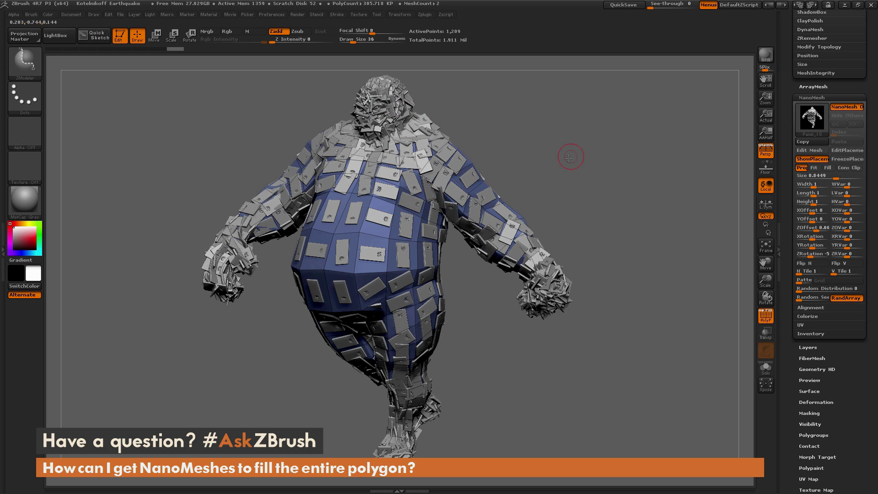
pyautogui.moveTo(568, 149); pyautogui.dragTo(581, 167)
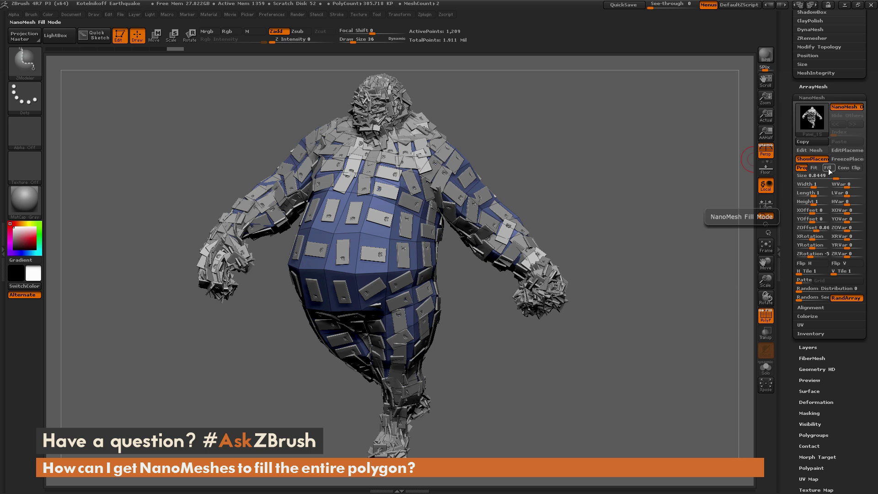
# - Switch NanoMesh placement from Prop to Fit and orbit to check the stretched panels
pyautogui.click(814, 168)
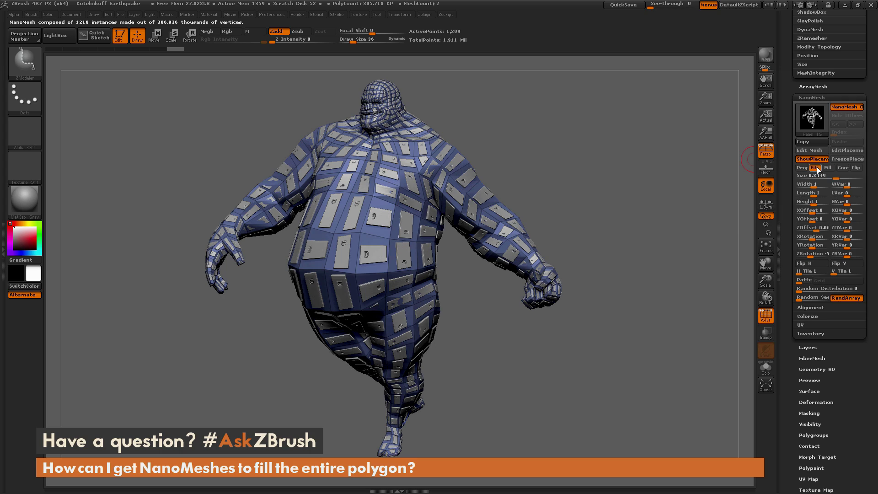
pyautogui.moveTo(633, 181); pyautogui.dragTo(589, 169)
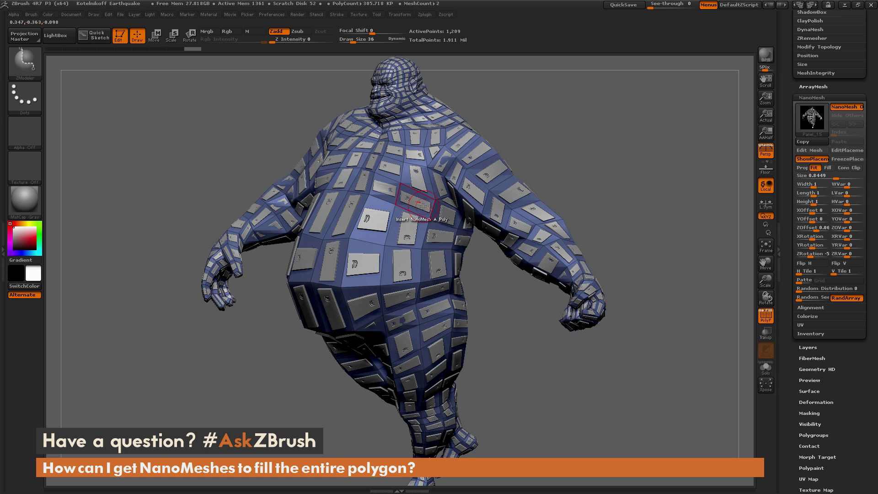
pyautogui.moveTo(404, 196); pyautogui.dragTo(423, 224)
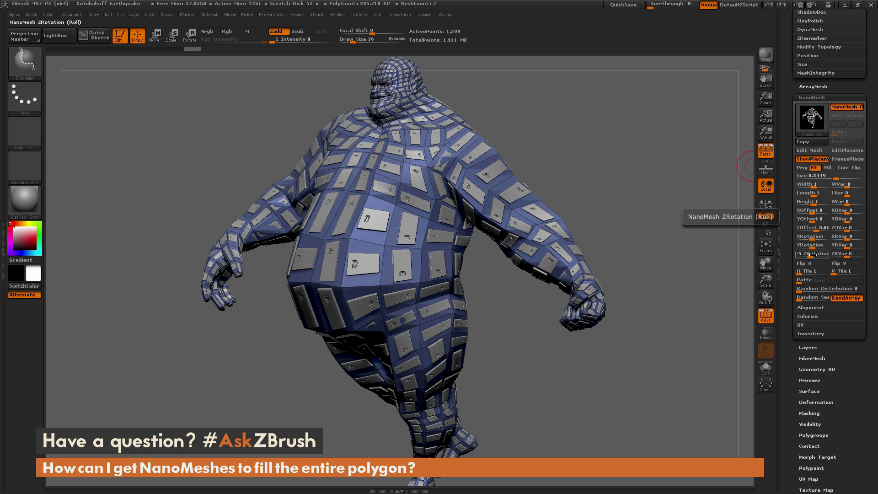
# - Set NanoMesh Size to 1 and ZRotation to 0, then orbit to inspect the panels
pyautogui.click(835, 176)
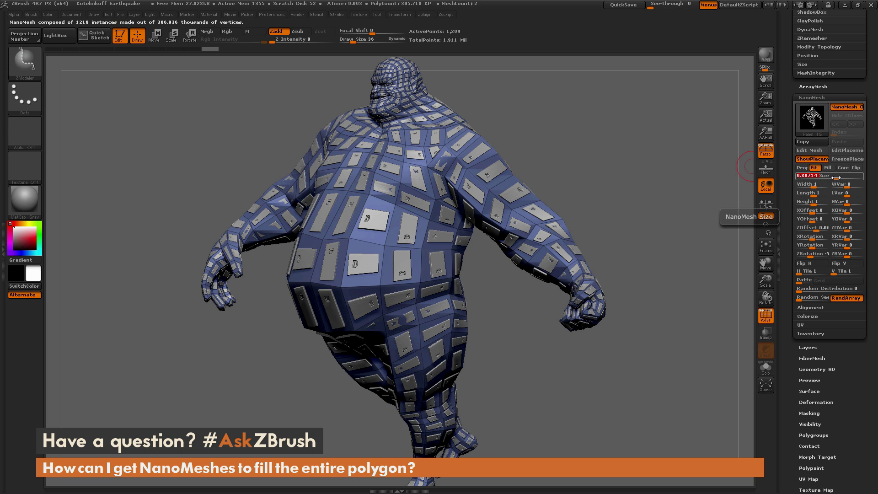
pyautogui.write('1')
pyautogui.press('Return')
pyautogui.click(812, 252)
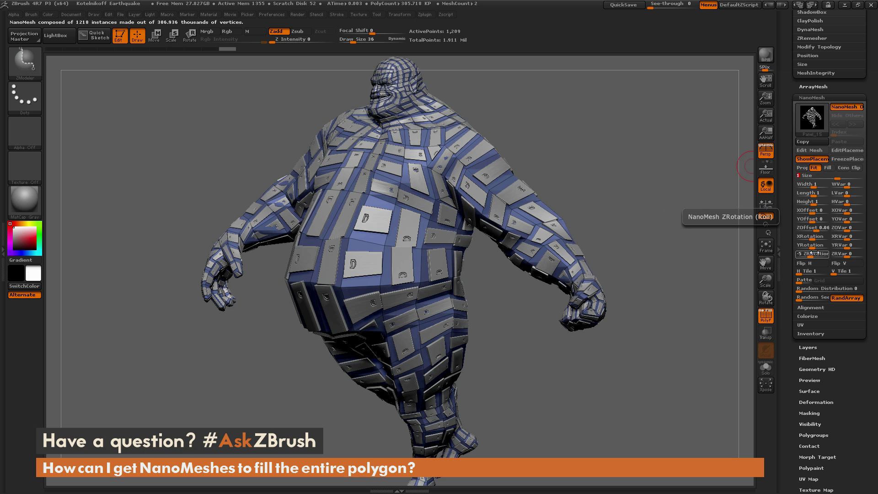
pyautogui.write('0')
pyautogui.press('Return')
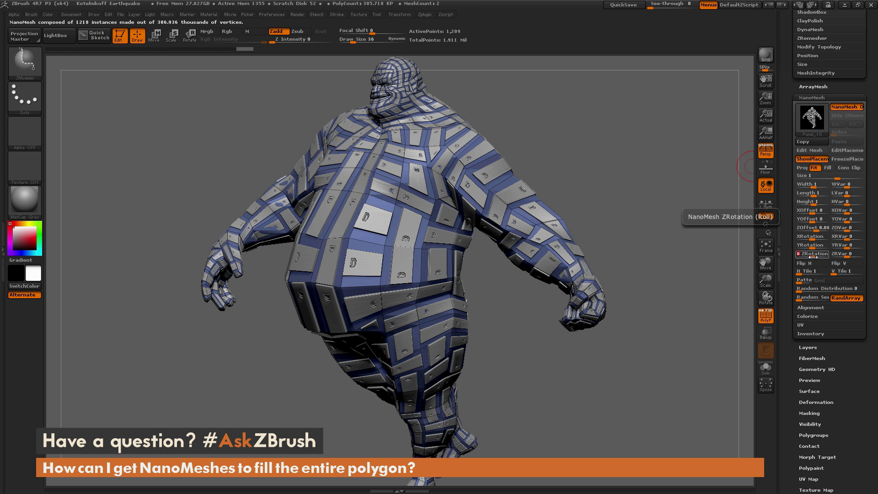
pyautogui.moveTo(658, 180); pyautogui.dragTo(521, 210)
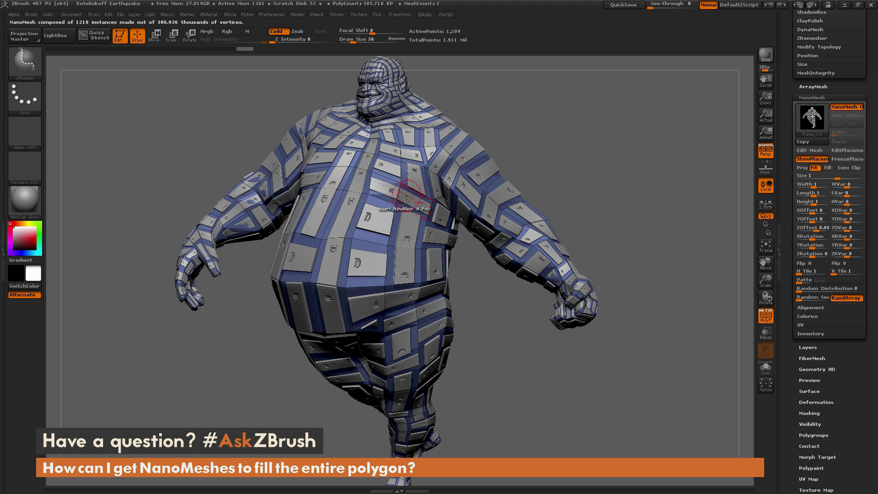
pyautogui.moveTo(577, 165); pyautogui.dragTo(416, 187)
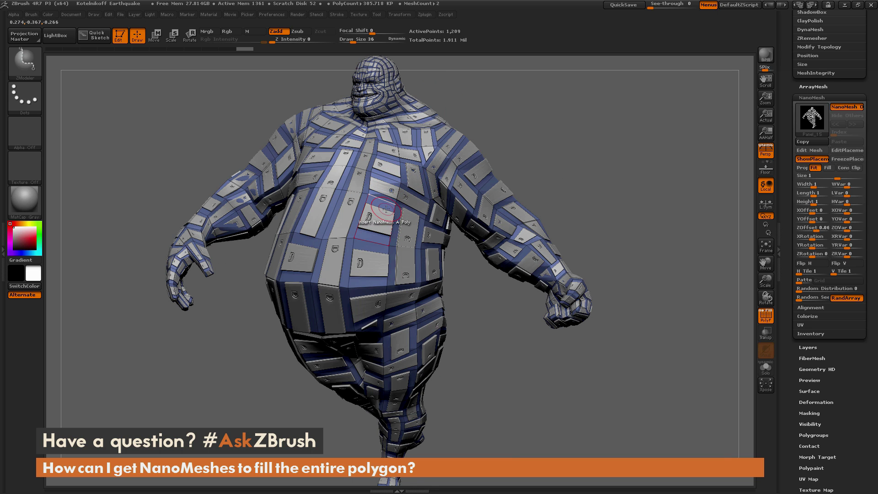
pyautogui.click(829, 170)
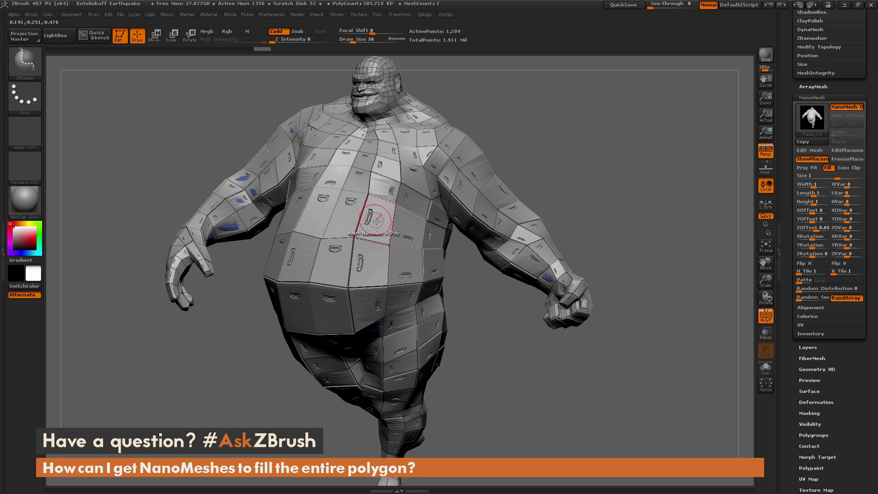
pyautogui.moveTo(607, 146); pyautogui.dragTo(459, 153)
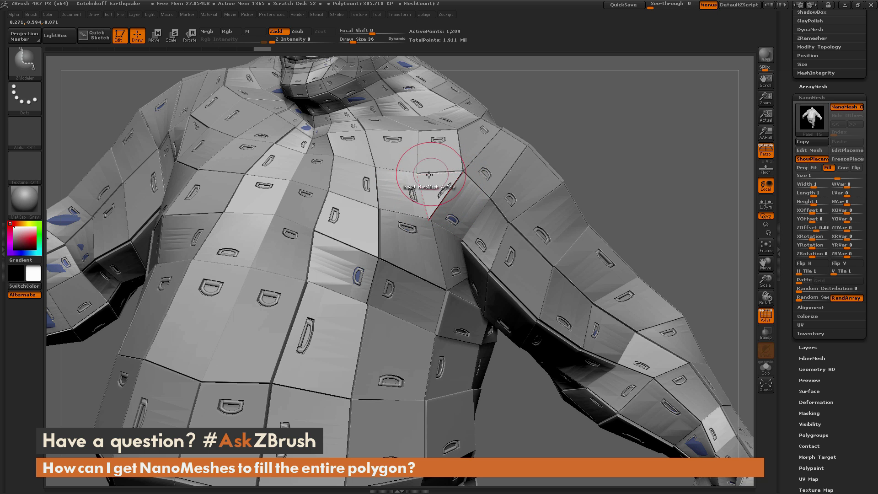
pyautogui.keyDown('alt'); pyautogui.moveTo(626, 169); pyautogui.dragTo(595, 155); pyautogui.keyUp('alt')
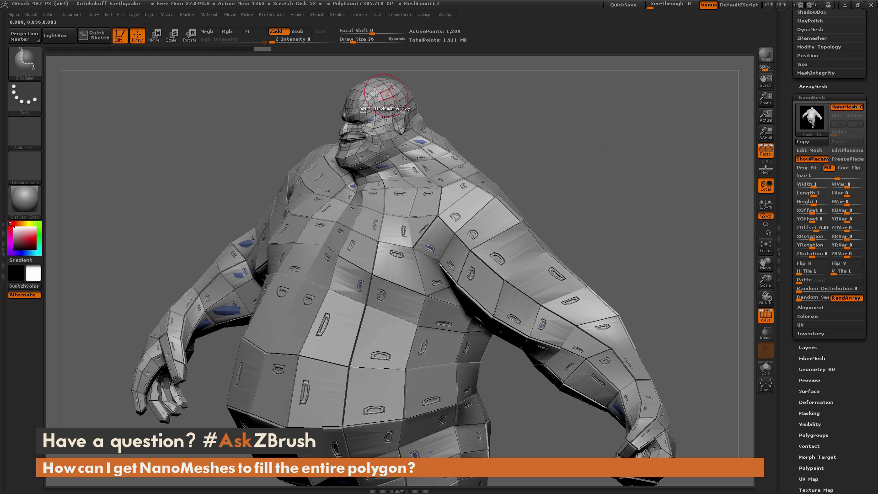
pyautogui.moveTo(601, 227); pyautogui.dragTo(592, 195)
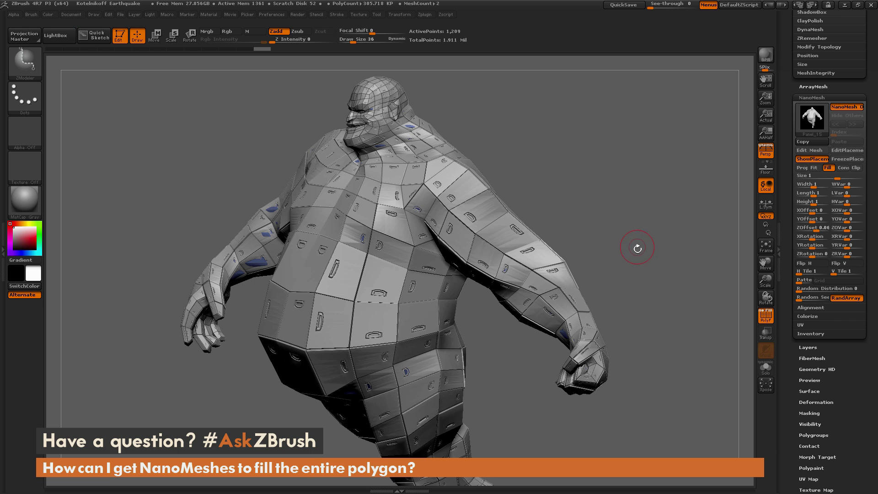
pyautogui.moveTo(637, 247); pyautogui.dragTo(625, 224)
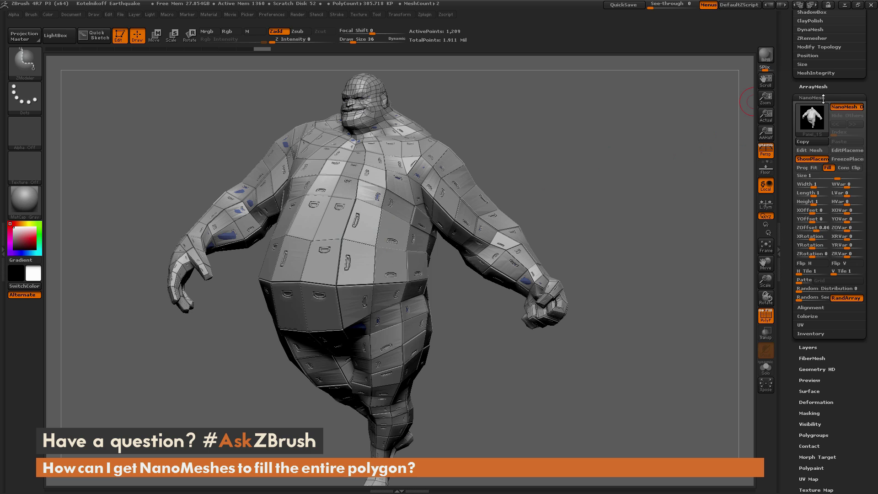
# - Open NanoMesh Alignment and try normal, short edge, long edge, nearest edge, point order and random alignment
pyautogui.click(810, 307)
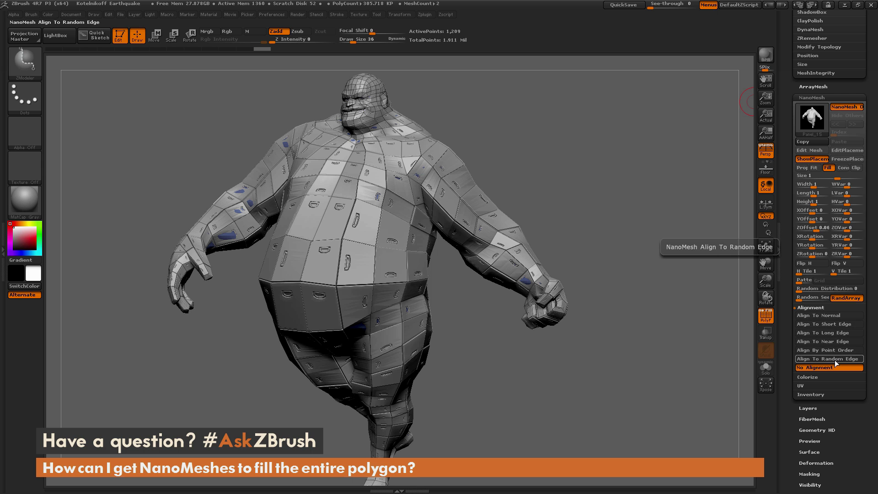
pyautogui.click(836, 316)
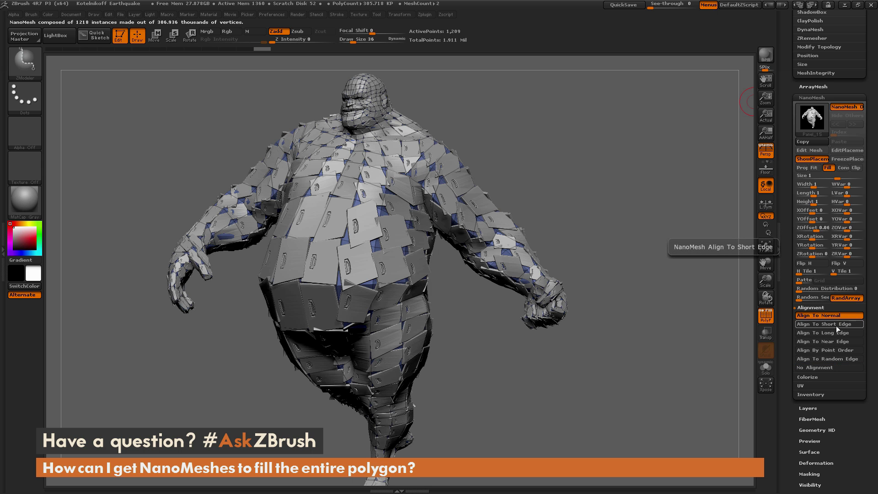
pyautogui.click(835, 324)
pyautogui.click(835, 332)
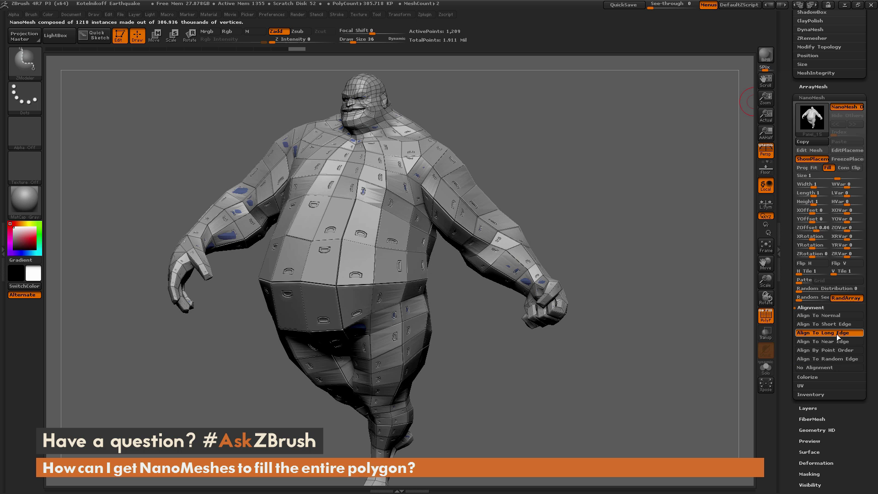
pyautogui.click(836, 341)
pyautogui.click(836, 351)
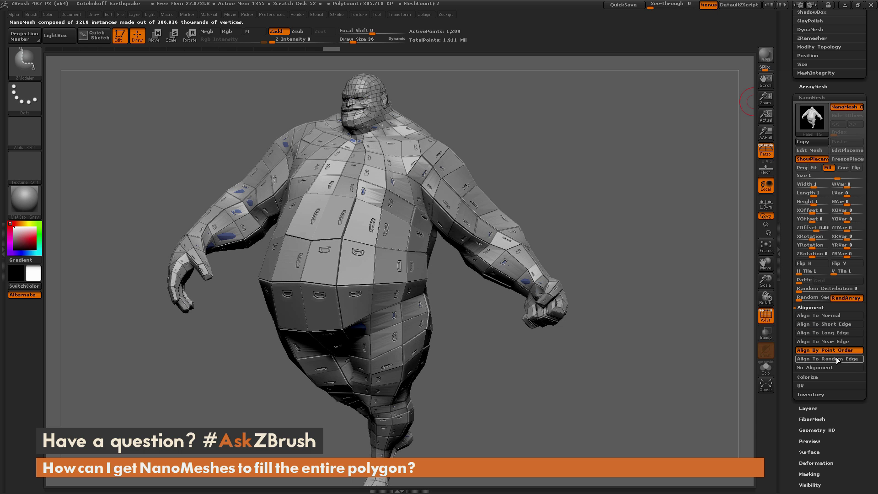
pyautogui.click(836, 358)
# - Cycle the edge, point order and random alignments again, finishing on No Alignment
pyautogui.click(836, 325)
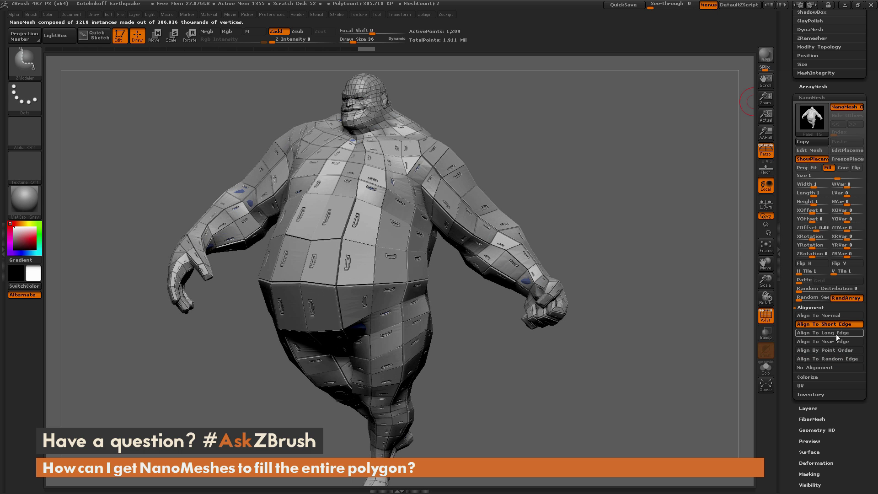
pyautogui.click(836, 333)
pyautogui.click(835, 342)
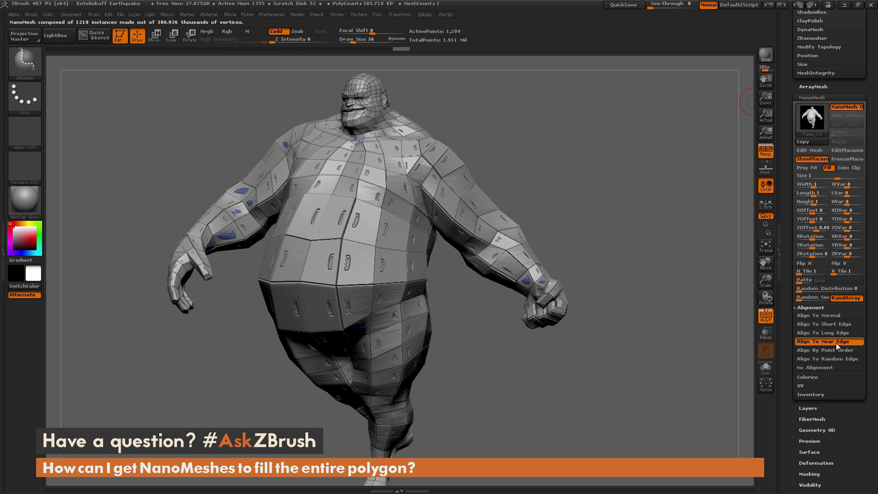
pyautogui.click(835, 350)
pyautogui.click(835, 342)
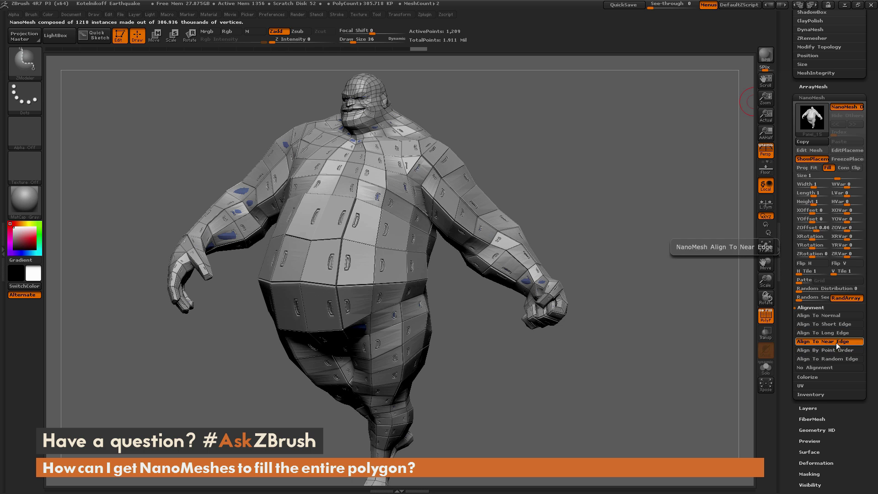
pyautogui.click(835, 350)
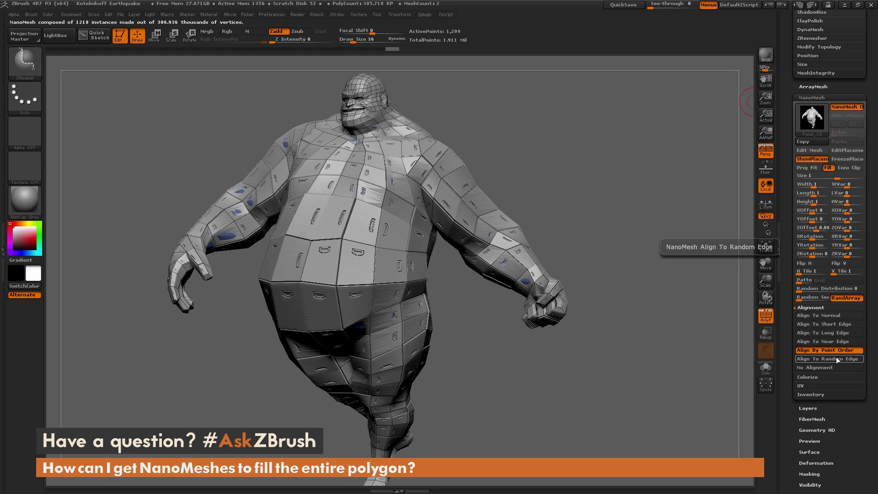
pyautogui.click(836, 358)
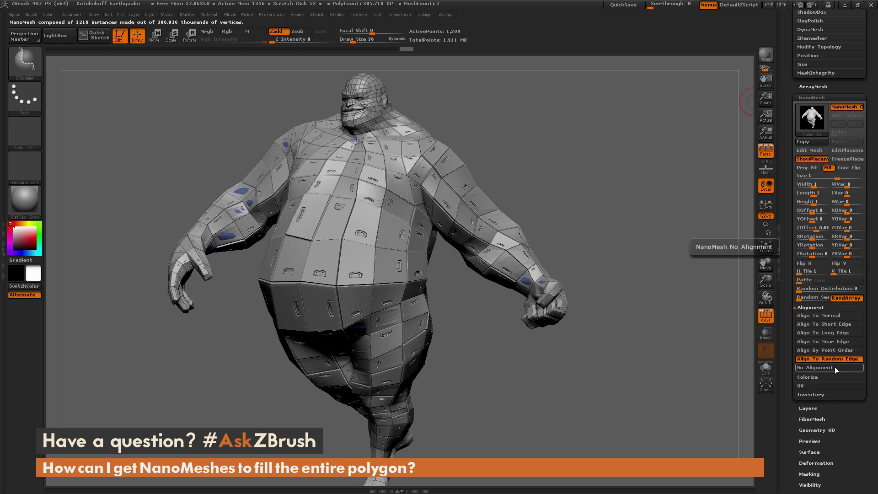
pyautogui.click(834, 367)
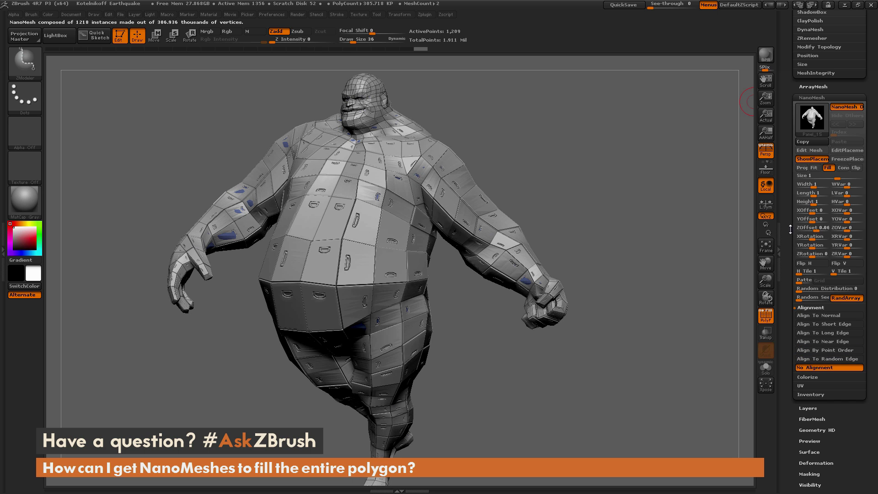
# - In Geometry > Modify Topology, apply Align Edge, then Spin Edge four times
pyautogui.moveTo(790, 228); pyautogui.dragTo(790, 276)
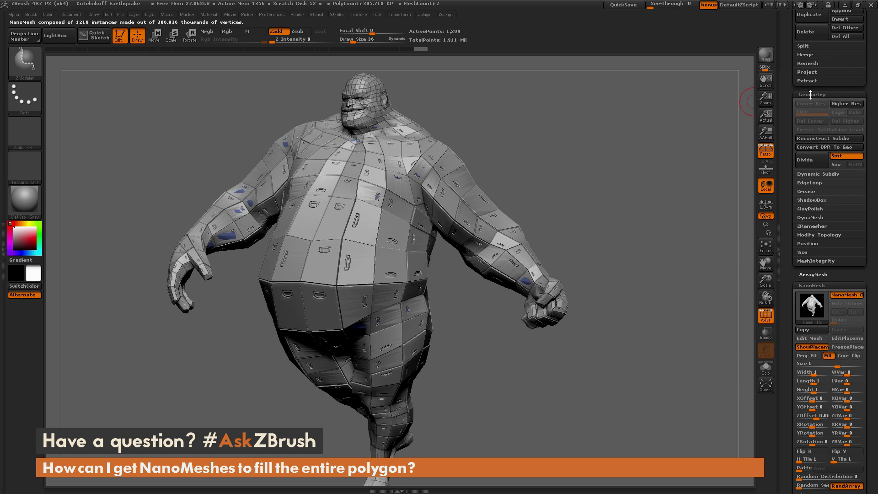
pyautogui.click(825, 235)
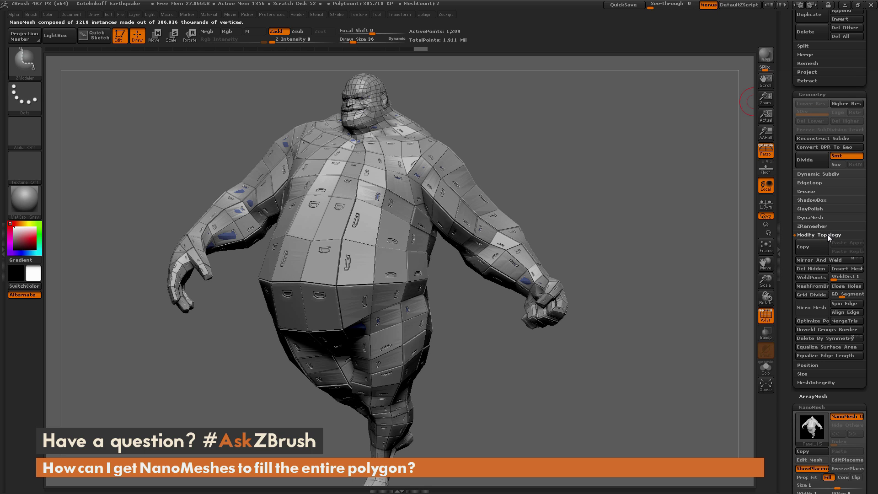
pyautogui.click(846, 312)
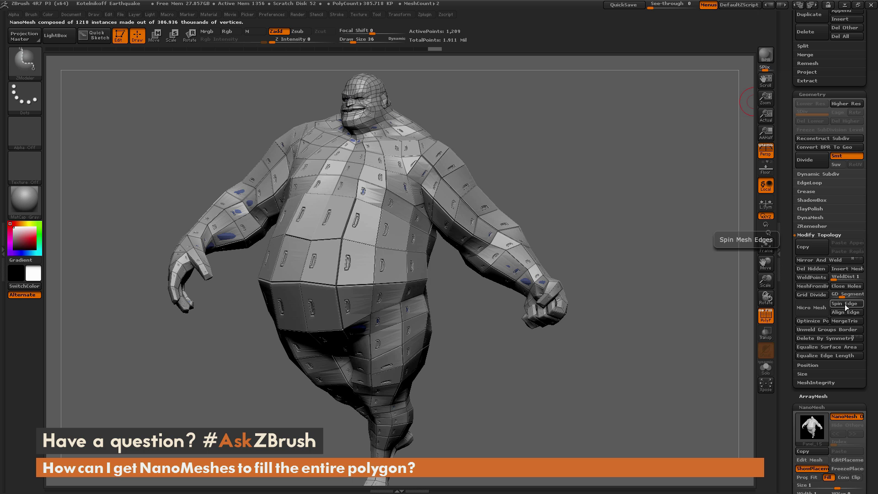
pyautogui.click(845, 303)
pyautogui.click(845, 304)
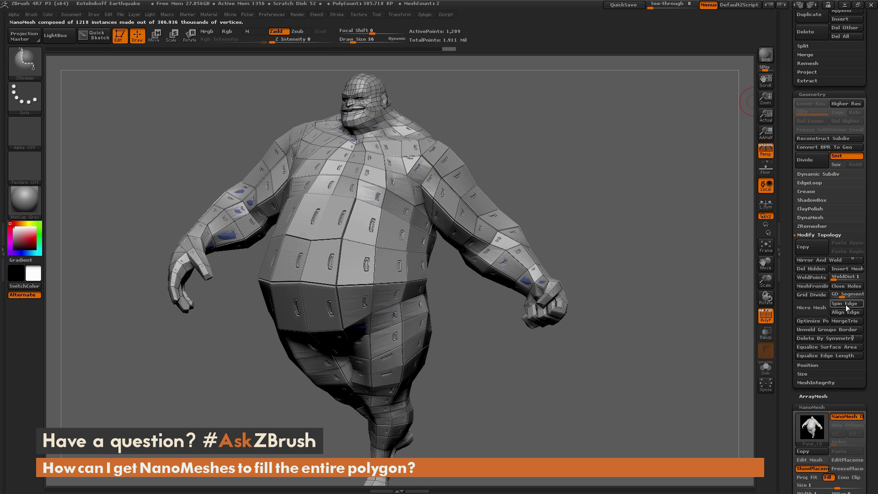
pyautogui.click(846, 306)
pyautogui.click(846, 306)
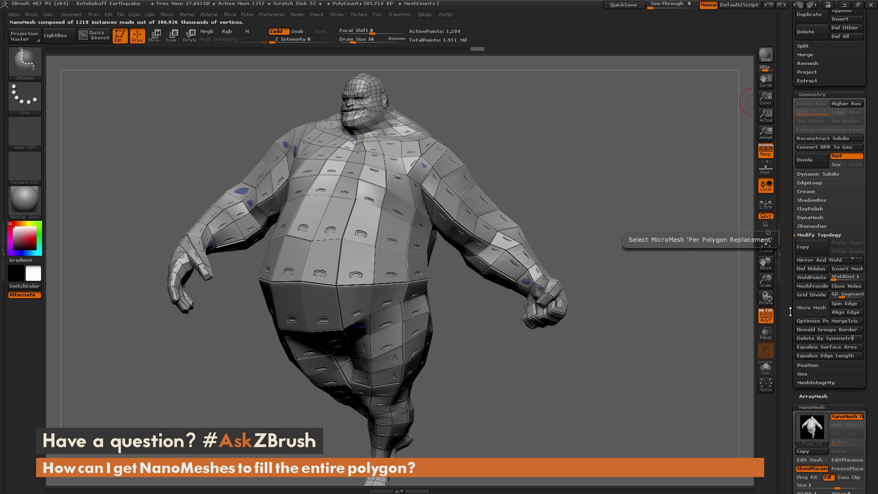
pyautogui.moveTo(784, 368); pyautogui.dragTo(790, 207)
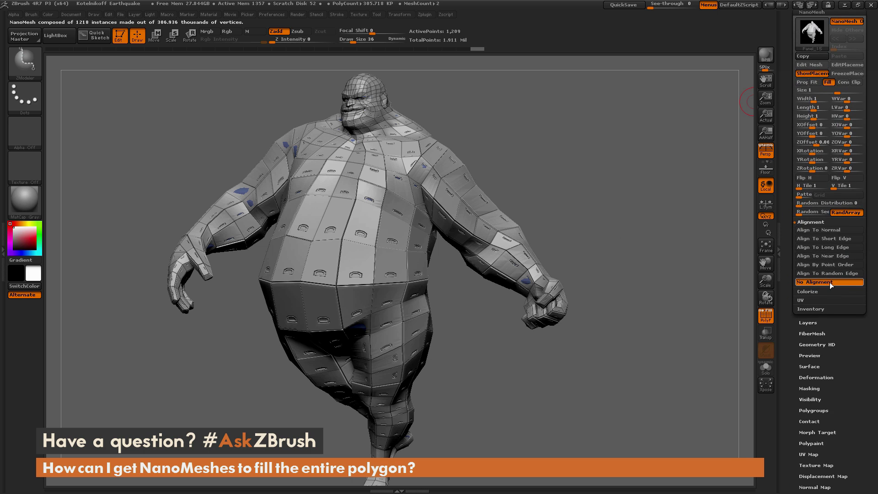
pyautogui.moveTo(672, 317); pyautogui.dragTo(456, 198)
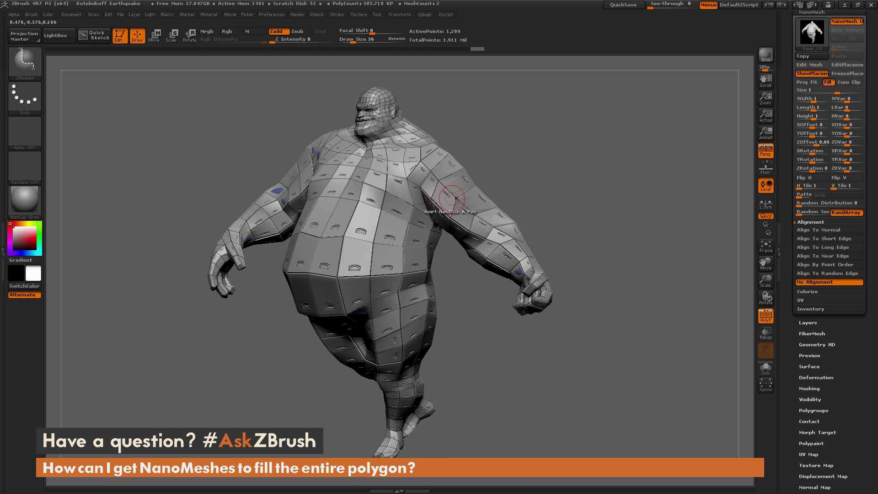
# - Pick Panels_8 from the MultiMesh inserts and apply Replace NanoMesh From Brush in Inventory
pyautogui.press('m')
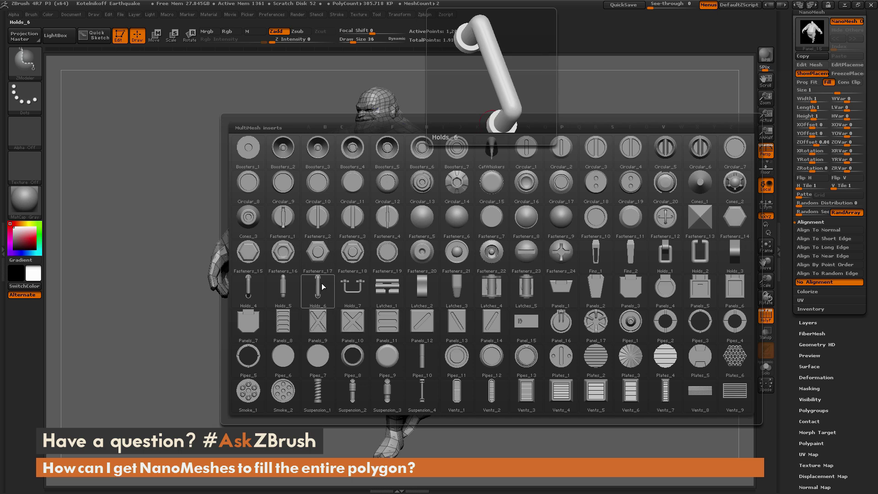
pyautogui.click(285, 327)
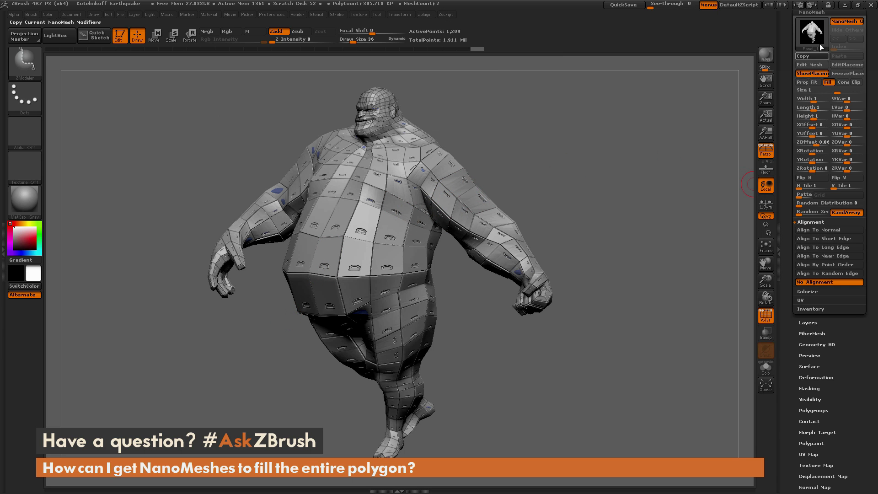
pyautogui.click(823, 308)
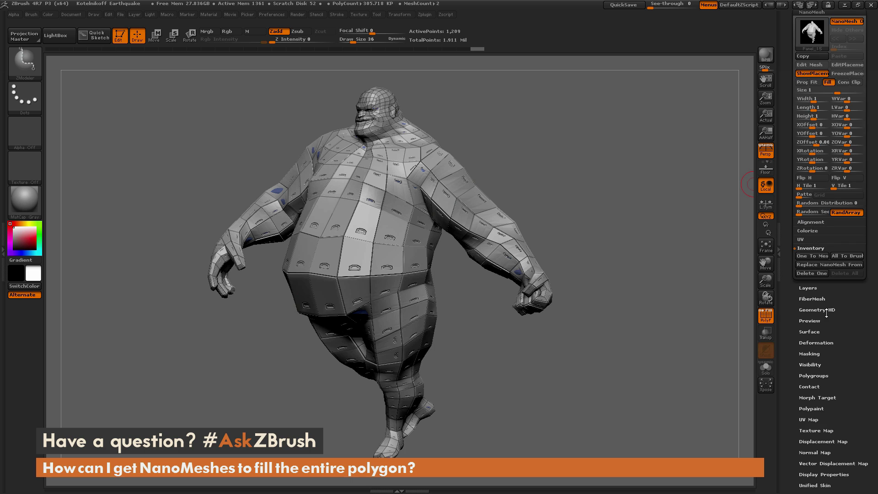
pyautogui.click(826, 266)
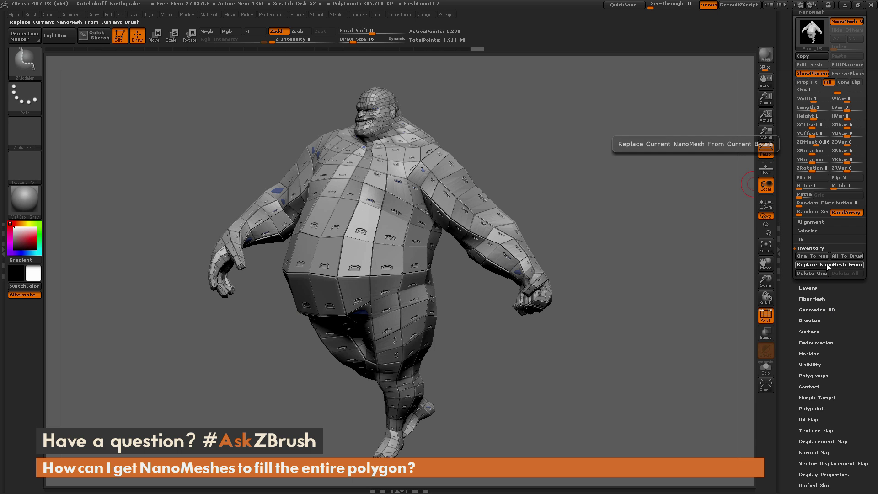
pyautogui.moveTo(643, 209); pyautogui.dragTo(717, 170)
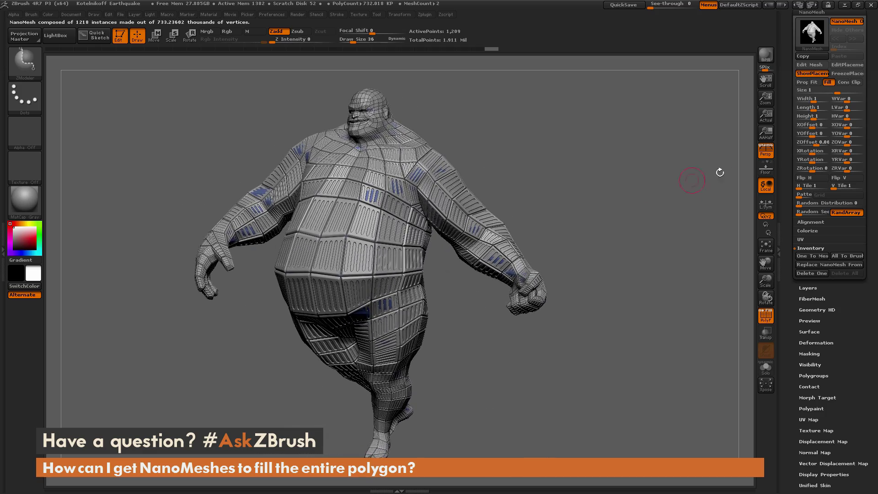
pyautogui.scroll(5, 728, 197)
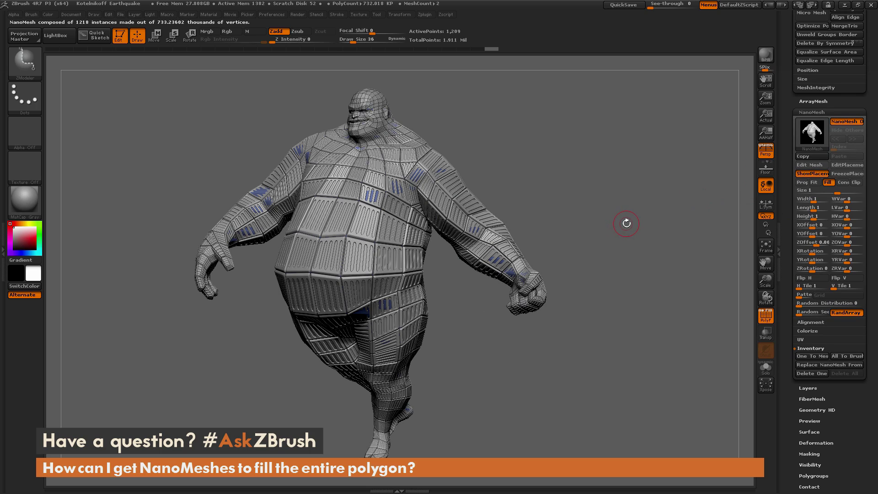
pyautogui.moveTo(632, 244)
pyautogui.mouseDown()
pyautogui.moveTo(621, 244)
pyautogui.moveTo(635, 249)
pyautogui.mouseUp()
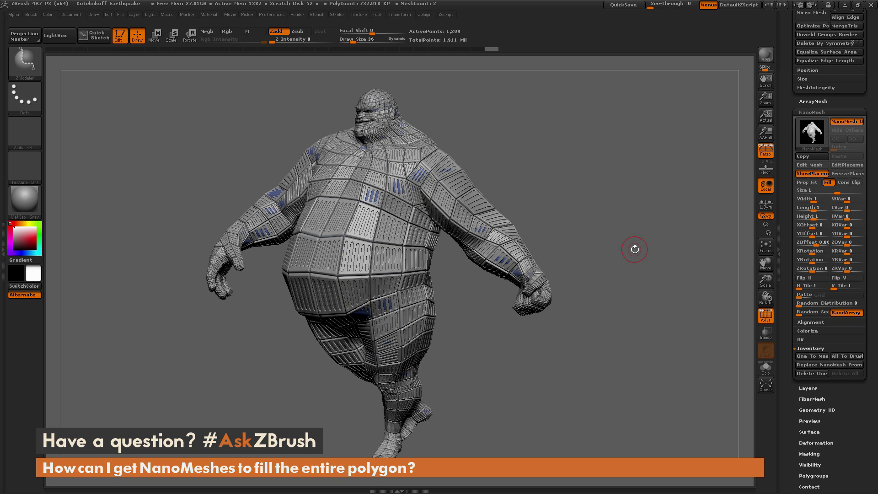